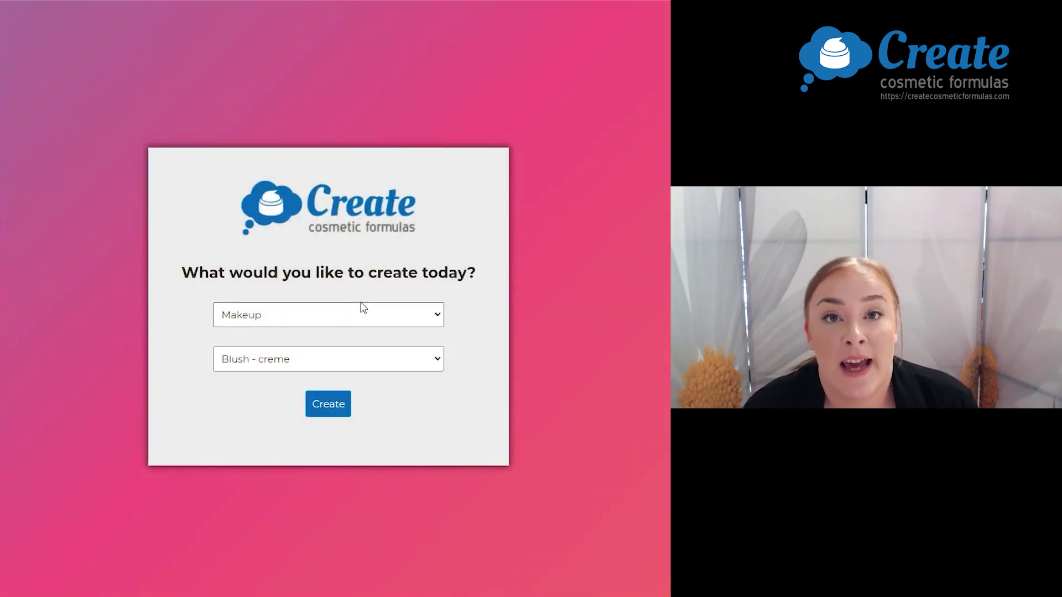
# Step: Start a Skin and Hair Care formula with Cleansing balm as the product type
pyautogui.click(321, 314)
pyautogui.click(308, 360)
pyautogui.click(310, 359)
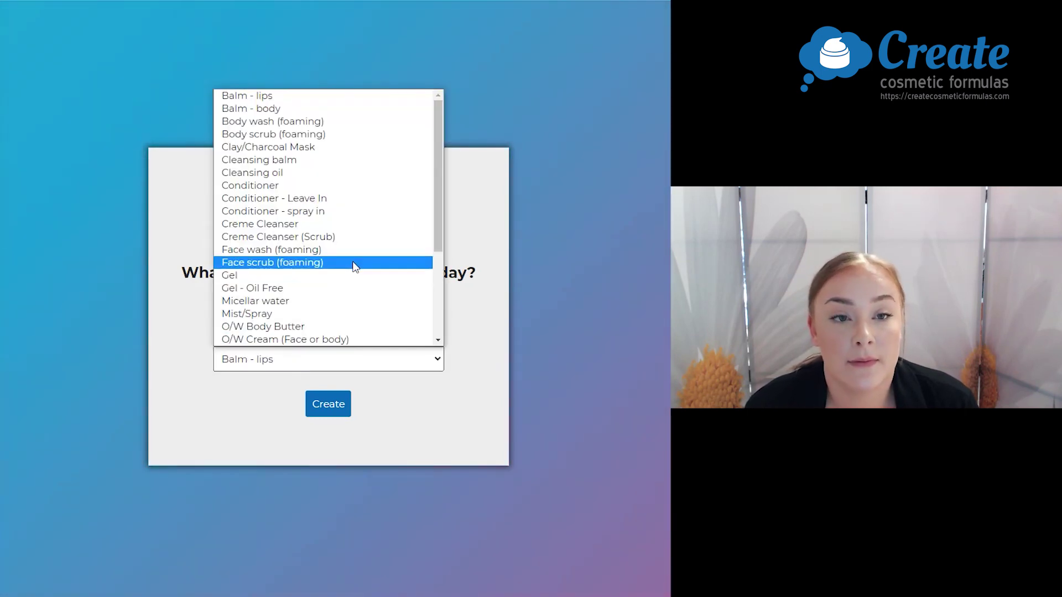
pyautogui.click(273, 160)
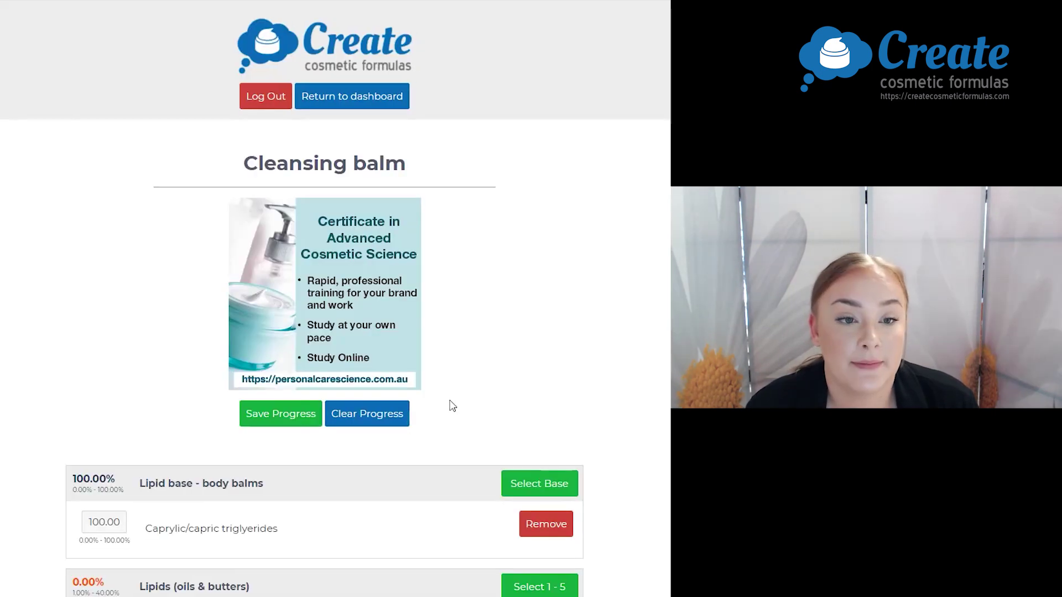
# Step: Select Almond oil and Jojoba oil from the lipid oils and butters list
pyautogui.scroll(-3, 468, 411)
pyautogui.scroll(-1, 444, 409)
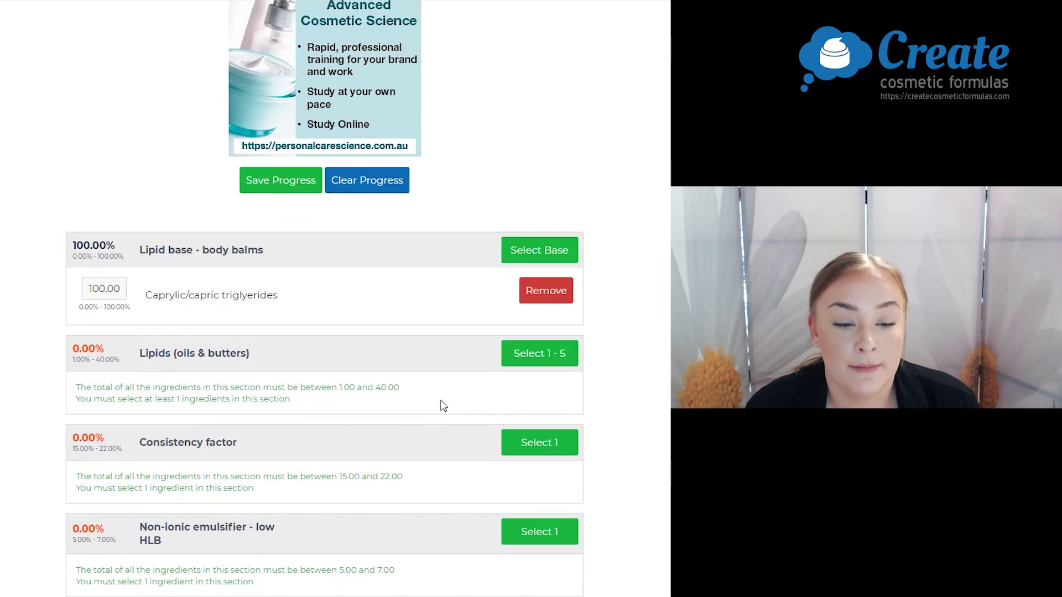
pyautogui.click(517, 357)
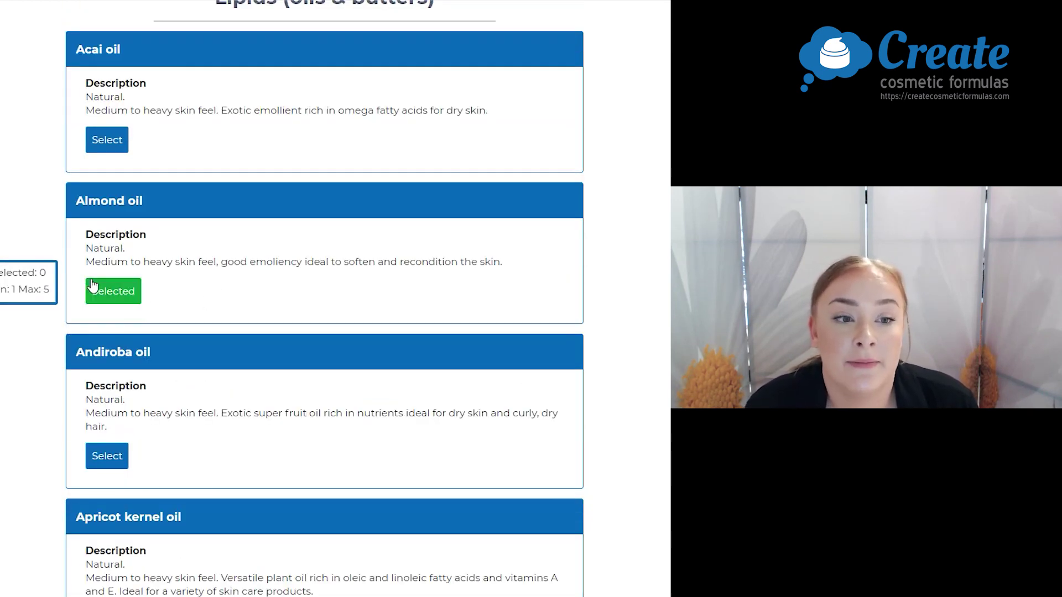
pyautogui.scroll(-20, 363, 320)
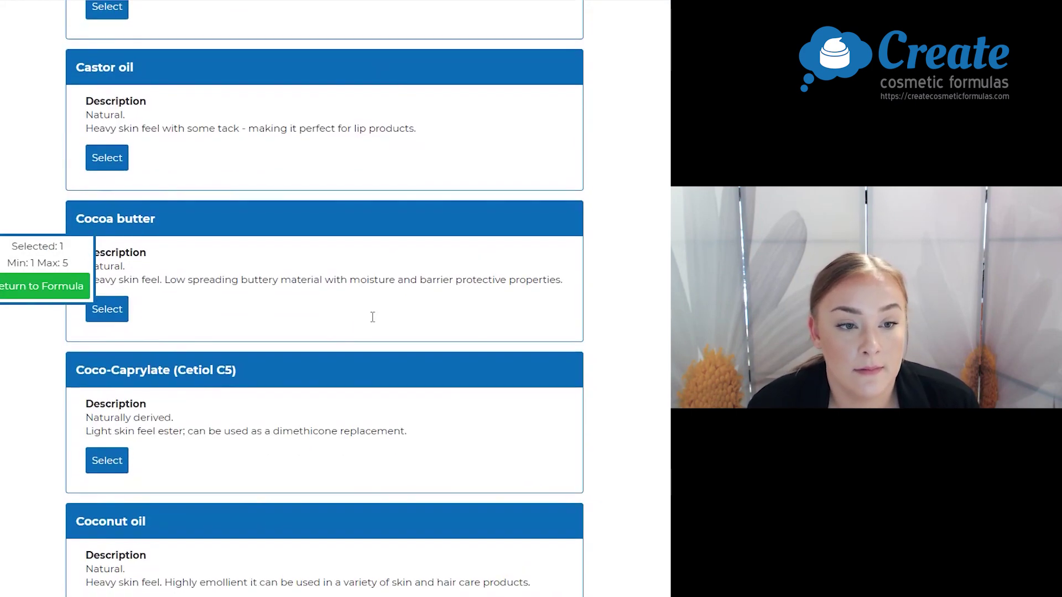
pyautogui.scroll(-20, 373, 317)
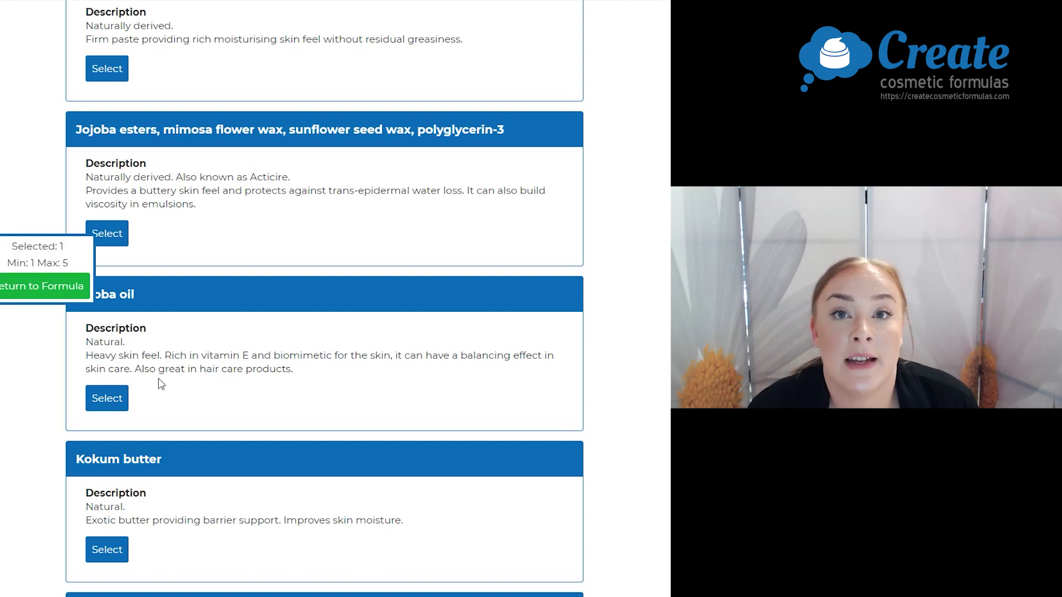
pyautogui.click(106, 398)
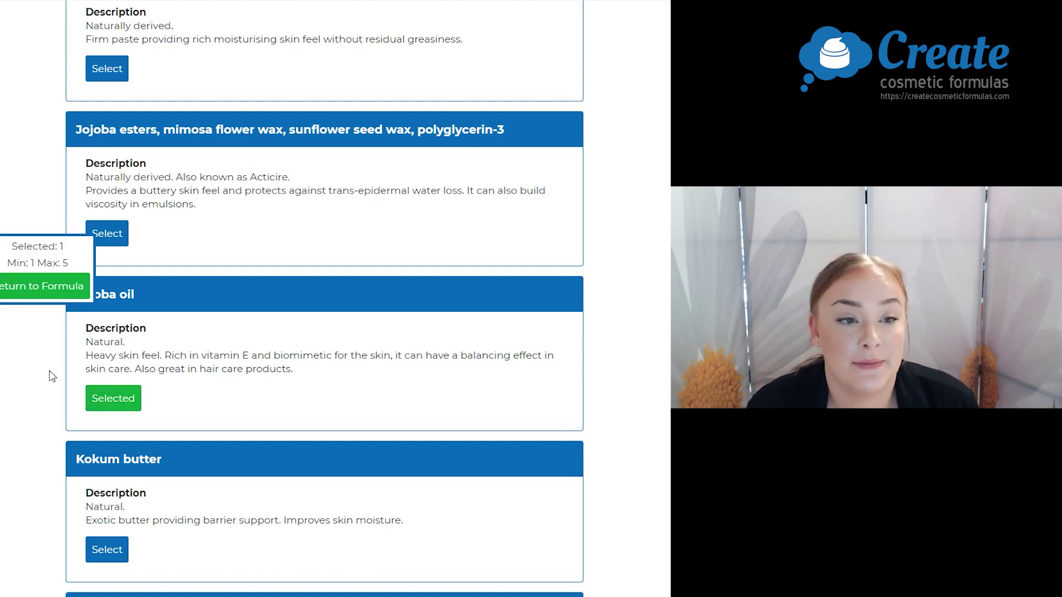
pyautogui.click(44, 286)
# Step: Set Almond oil and Jojoba oil to 5% each, leaving the base at 90%
pyautogui.click(104, 305)
pyautogui.write('5')
pyautogui.press('Tab')
pyautogui.write('5')
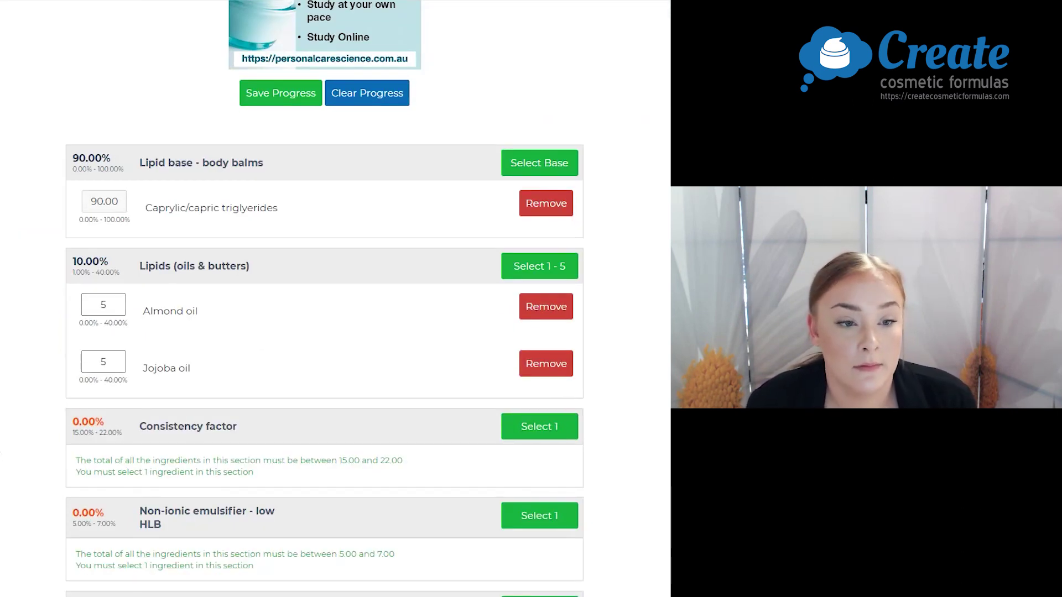
pyautogui.click(536, 427)
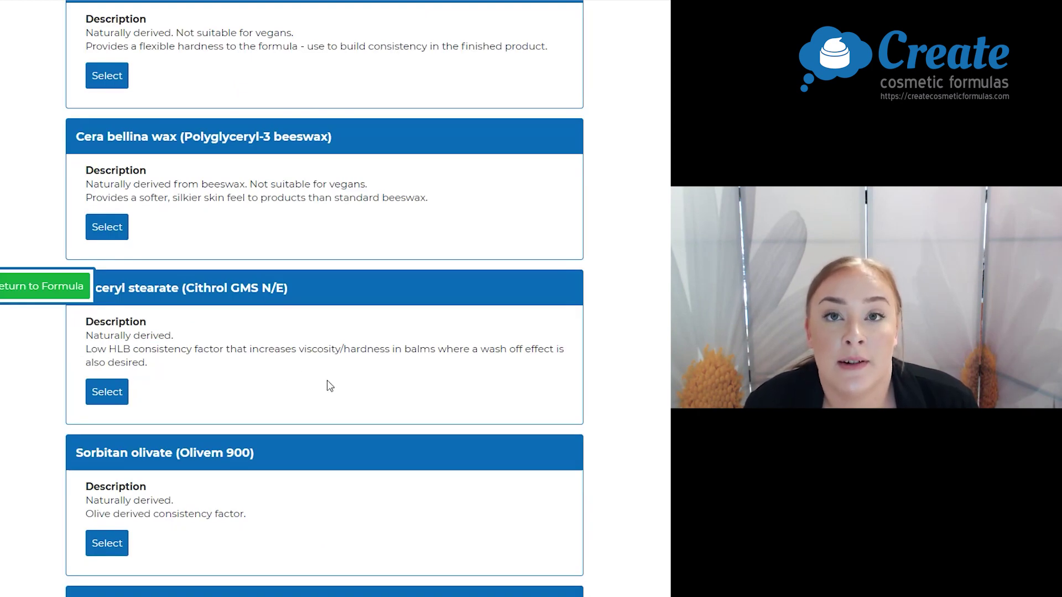
# Step: Add Glyceryl stearate (Cithrol GMS N/E) at 15% as consistency factor and Lecithin at 5% as emulsifier
pyautogui.click(88, 392)
pyautogui.scroll(-5, 343, 446)
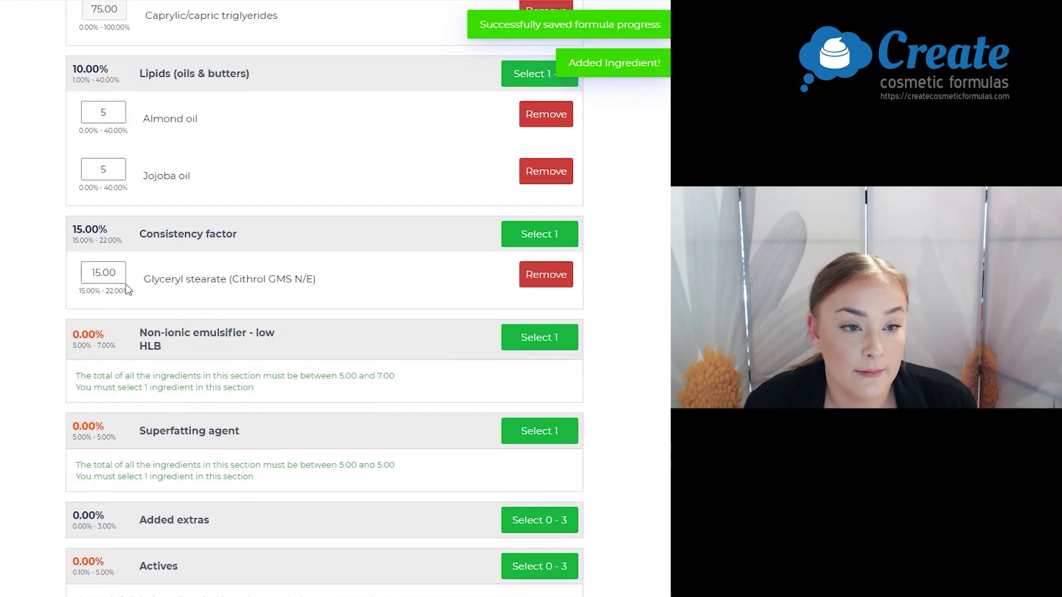
pyautogui.click(540, 338)
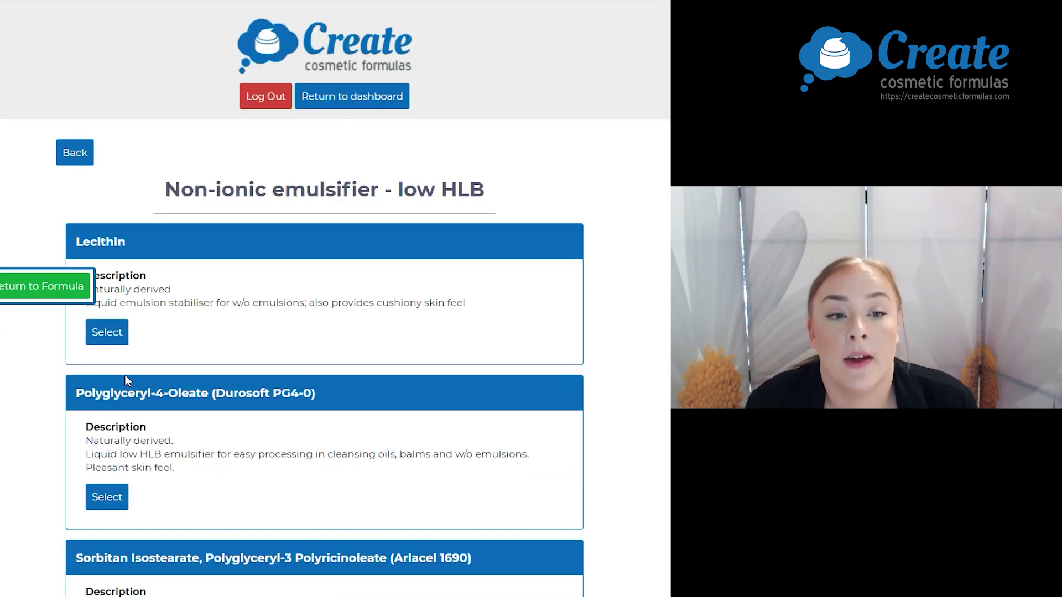
pyautogui.click(107, 332)
pyautogui.scroll(-8, 166, 398)
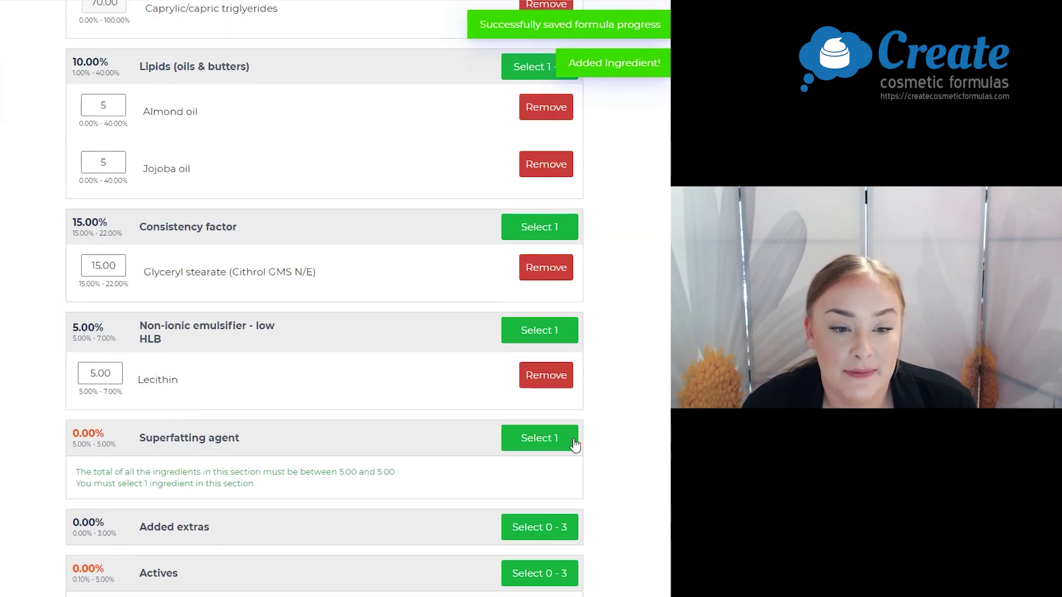
pyautogui.scroll(-2, 575, 446)
pyautogui.click(548, 311)
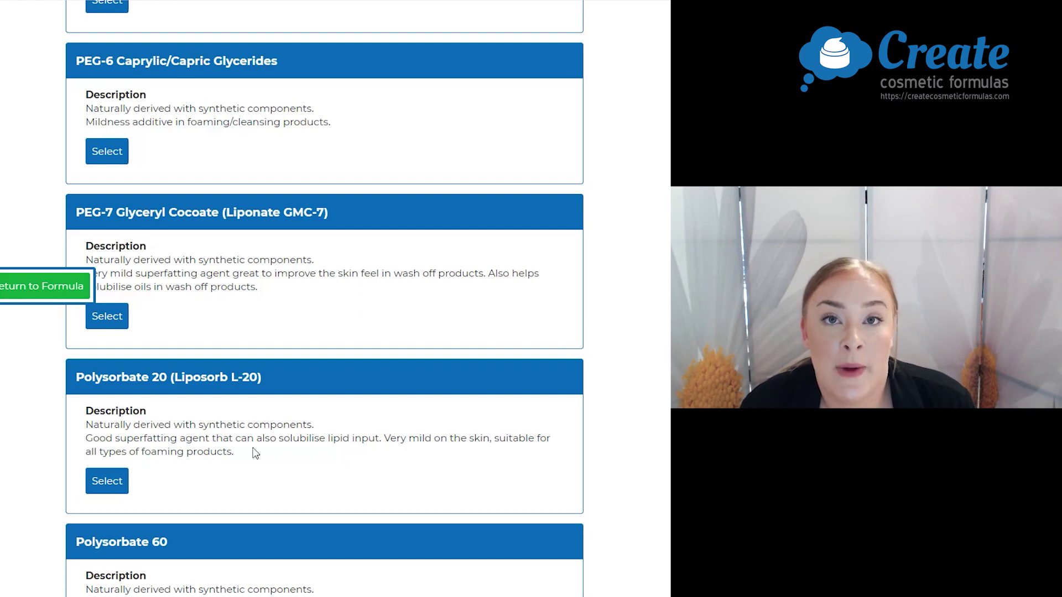
# Step: Add Polysorbate 20 (Liposorb L-20) at 5% and Witch hazel extract - glycerin at 1%
pyautogui.click(101, 490)
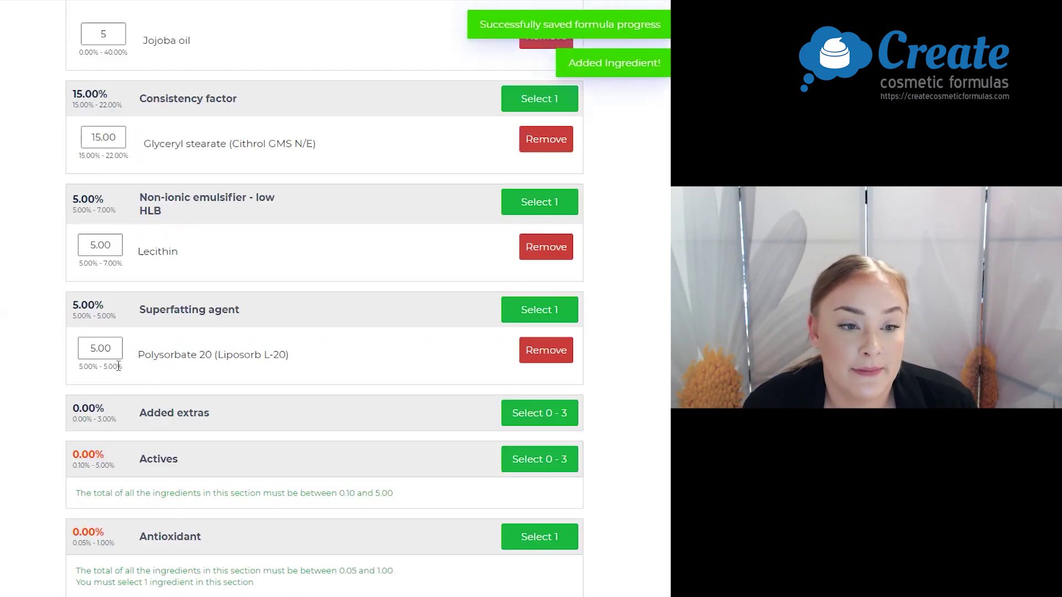
pyautogui.scroll(-2, 529, 287)
pyautogui.click(567, 293)
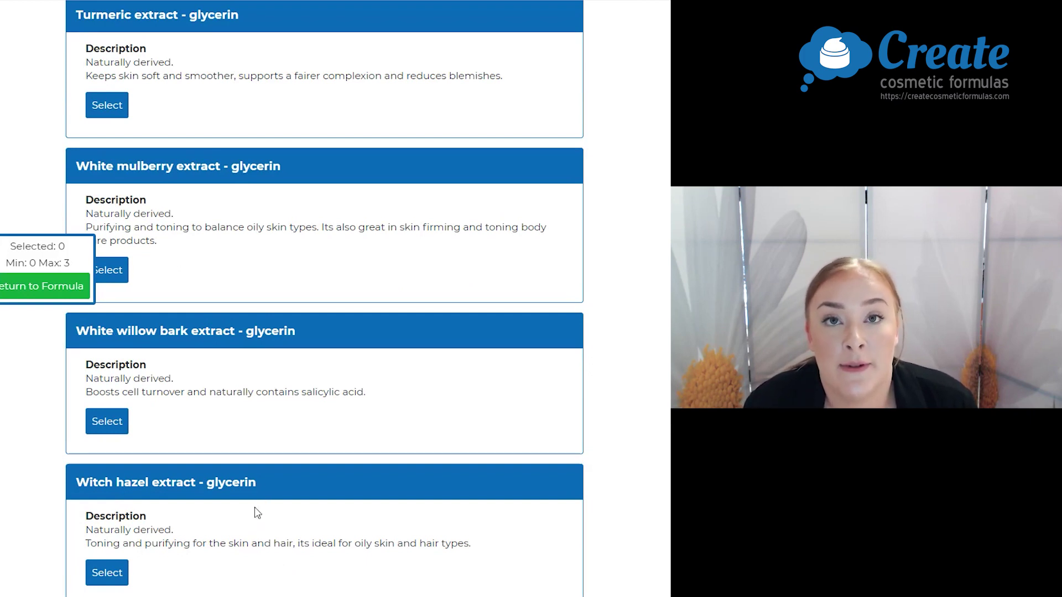
pyautogui.click(107, 576)
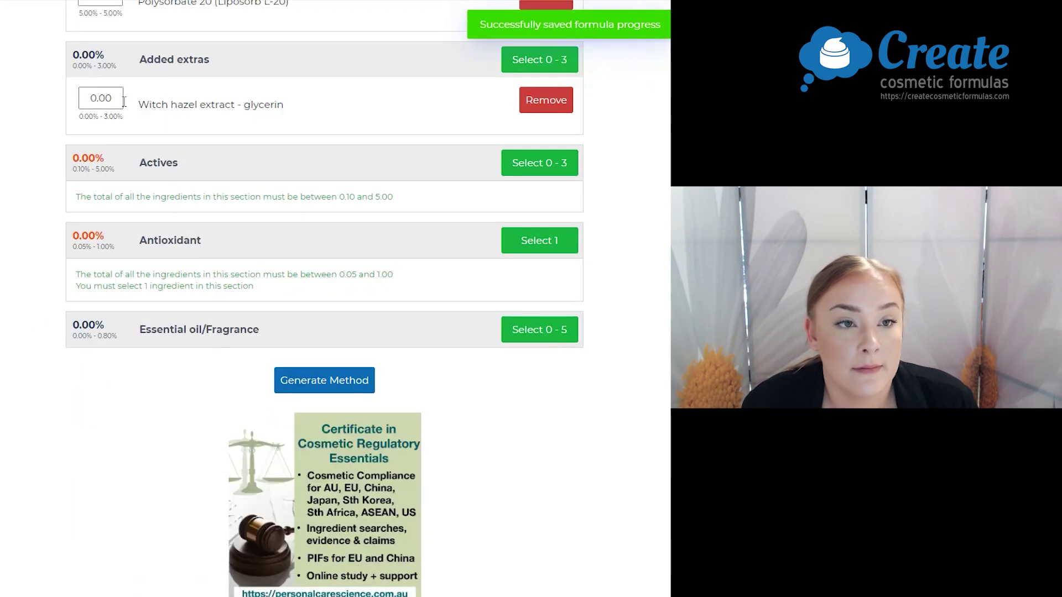
pyautogui.click(122, 100)
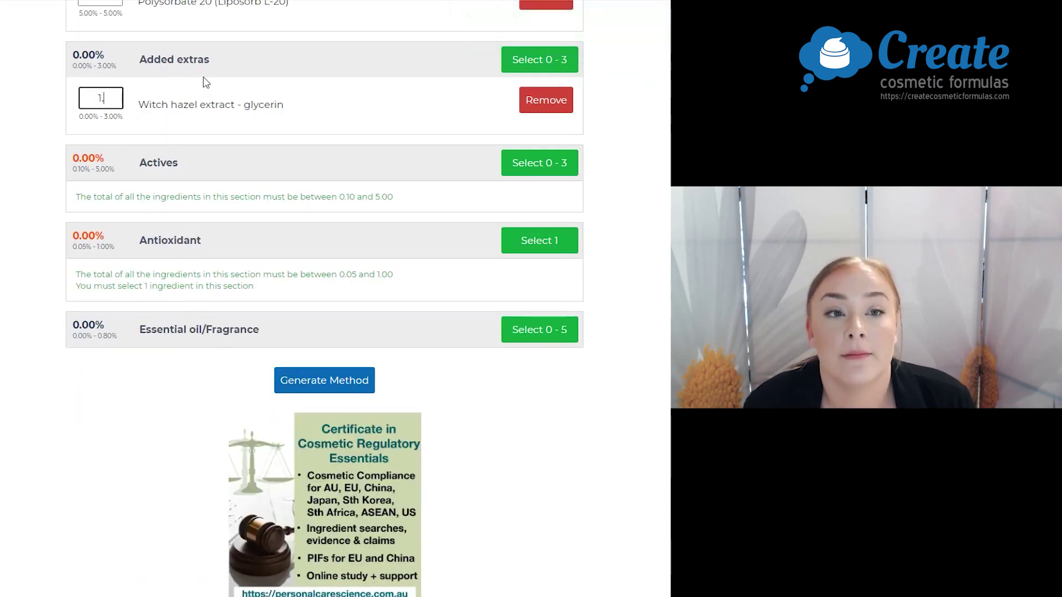
pyautogui.click(540, 166)
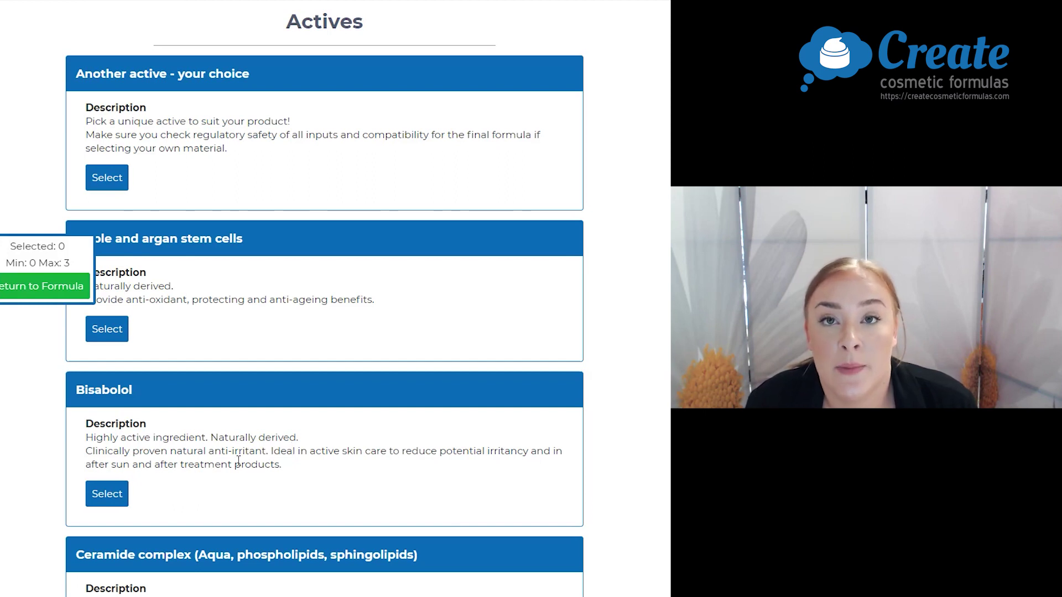
# Step: Add Bisabolol at 0.5% as an active and Tocopherols - mixed at 0.50% as antioxidant
pyautogui.click(95, 499)
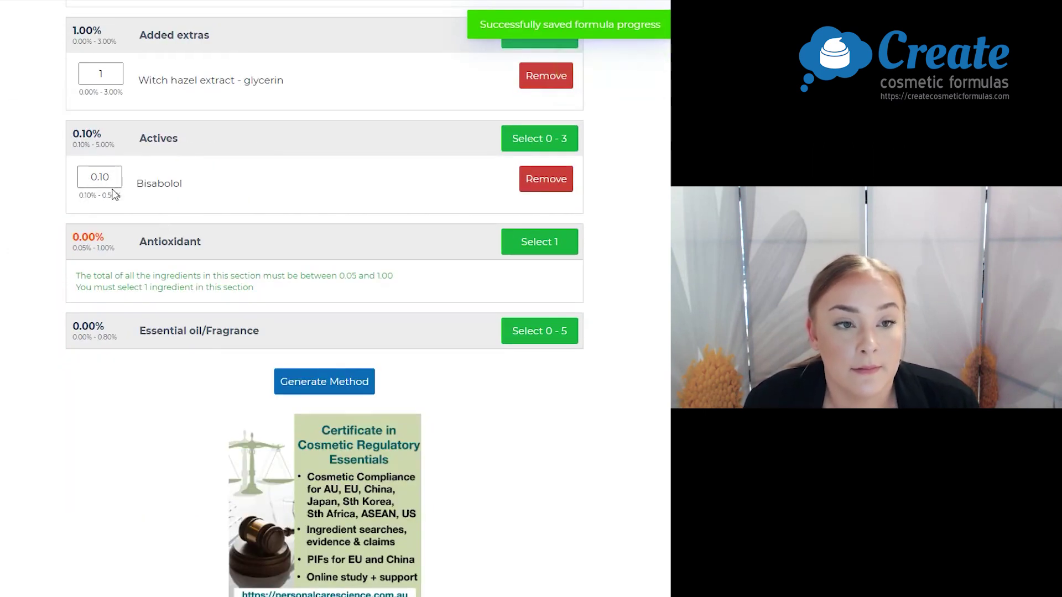
pyautogui.click(102, 178)
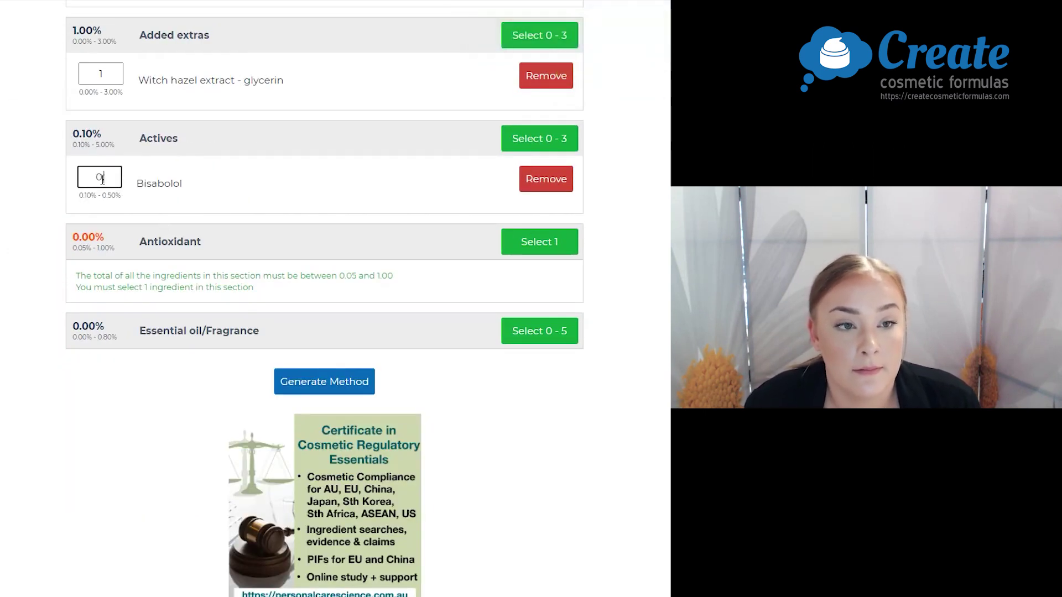
pyautogui.click(563, 242)
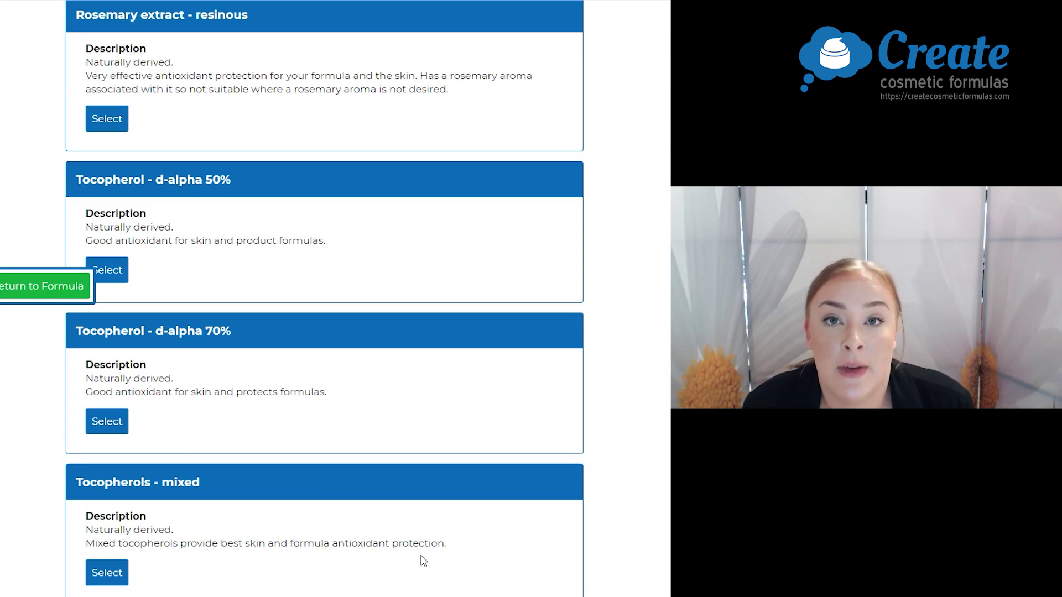
pyautogui.click(118, 578)
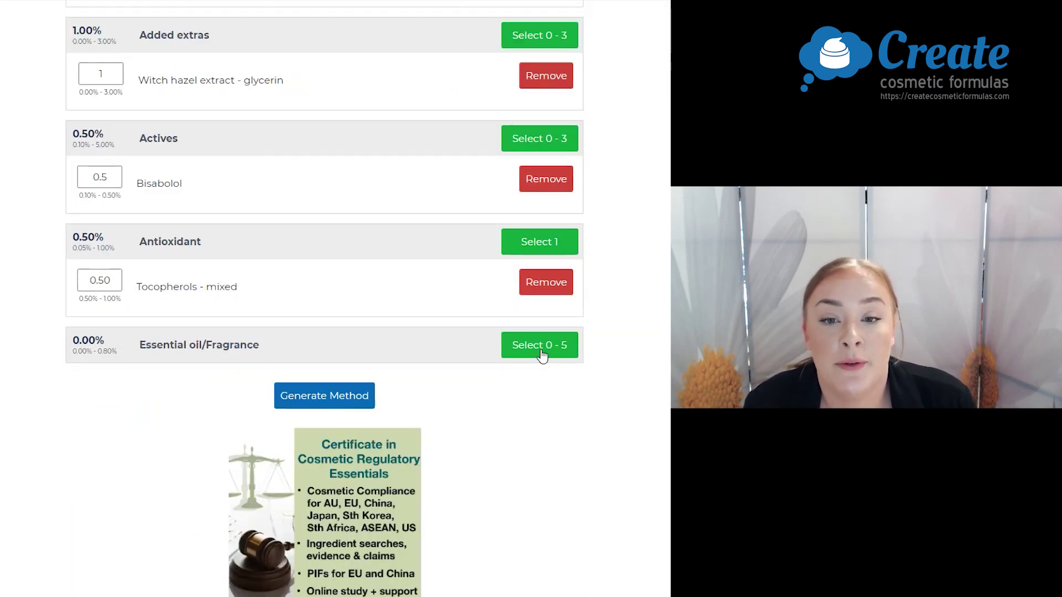
# Step: Add Chamomile Roman as the essential oil and edit its percentage
pyautogui.click(539, 344)
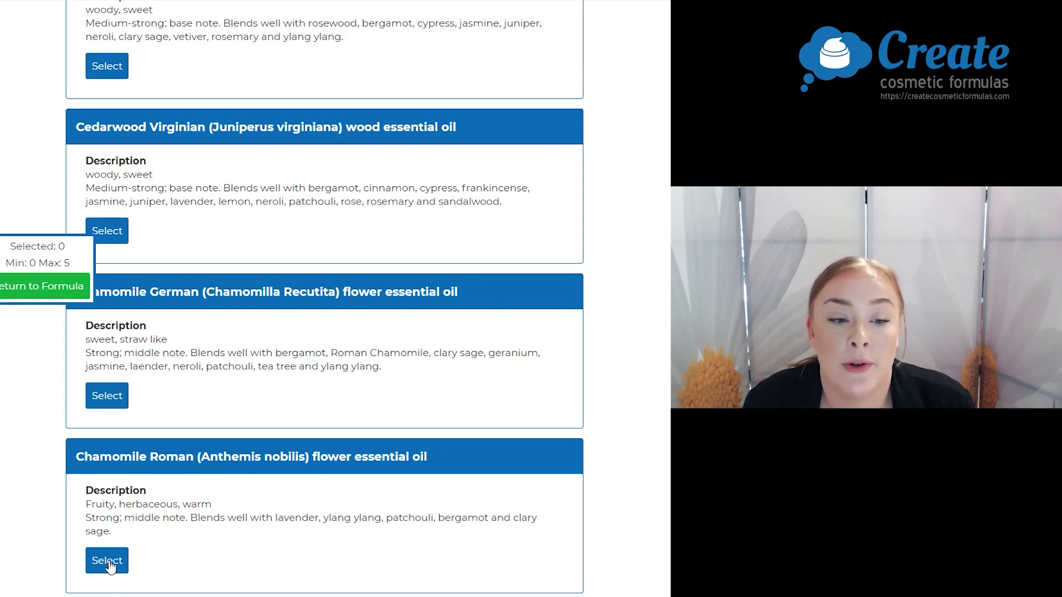
pyautogui.click(6, 301)
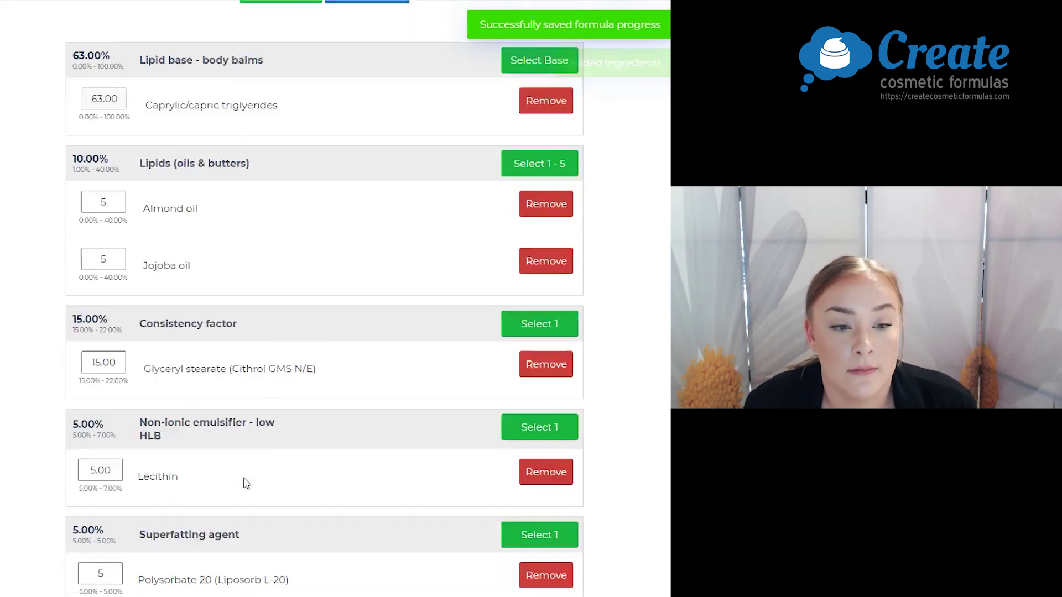
pyautogui.scroll(-10, 241, 478)
pyautogui.click(103, 305)
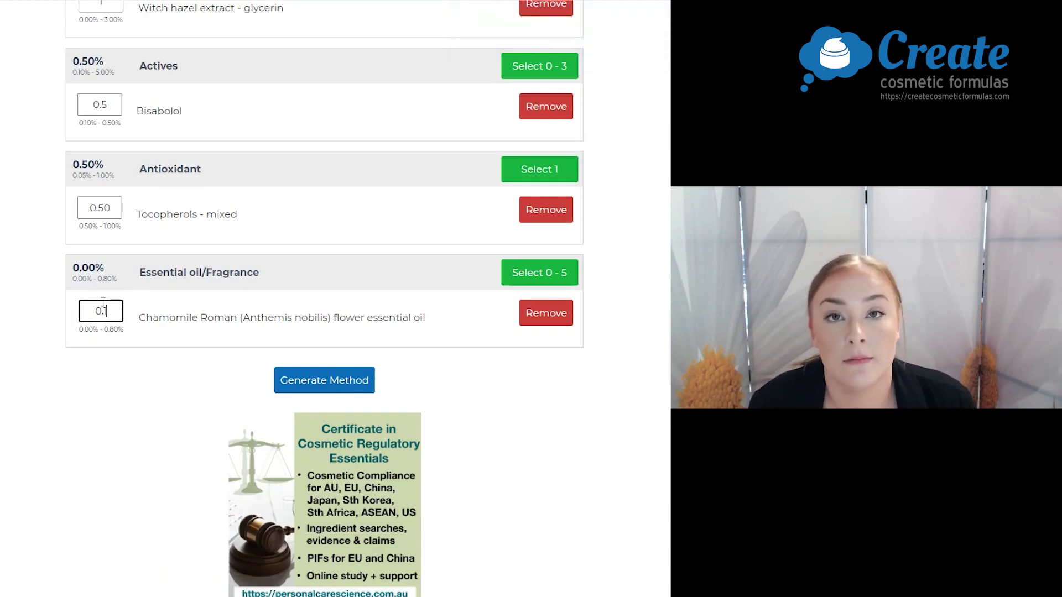
# Step: Set Chamomile Roman oil to 0.1% and generate the method with its phased ingredient table
pyautogui.click(150, 462)
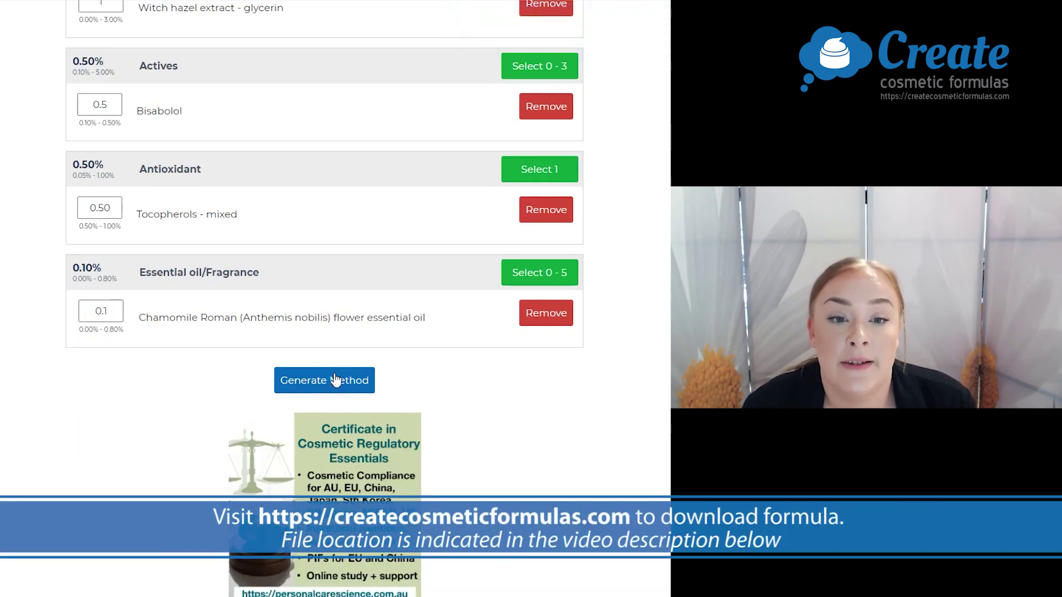
pyautogui.click(332, 380)
pyautogui.scroll(-3, 453, 381)
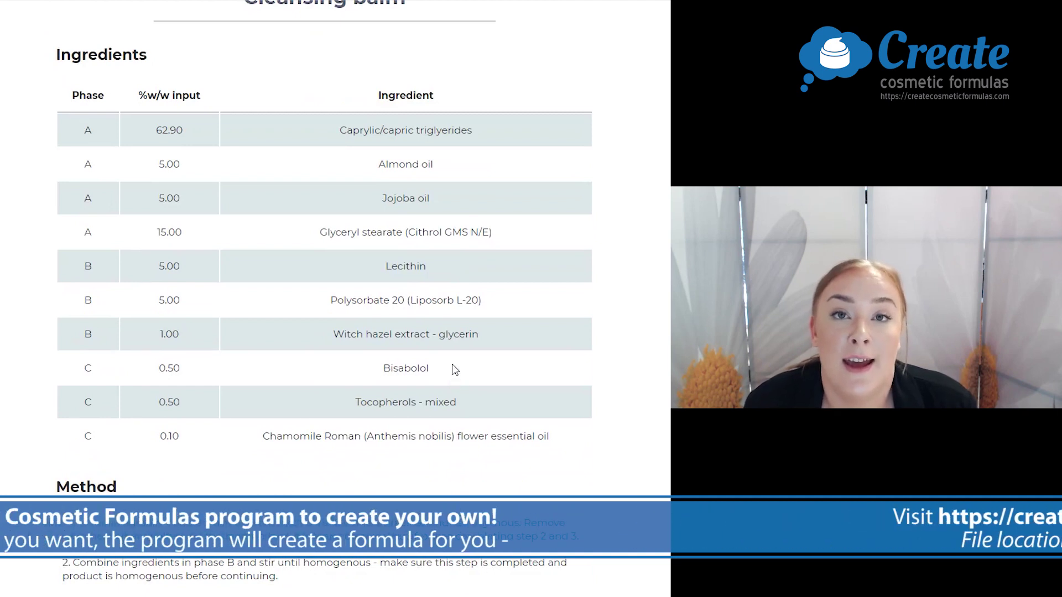
pyautogui.scroll(-5, 453, 369)
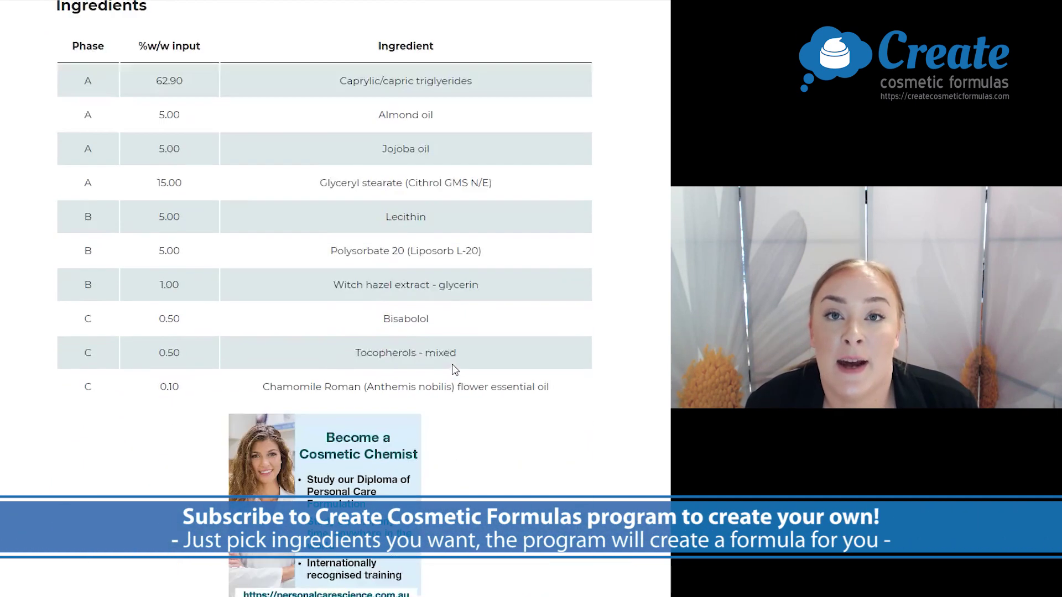